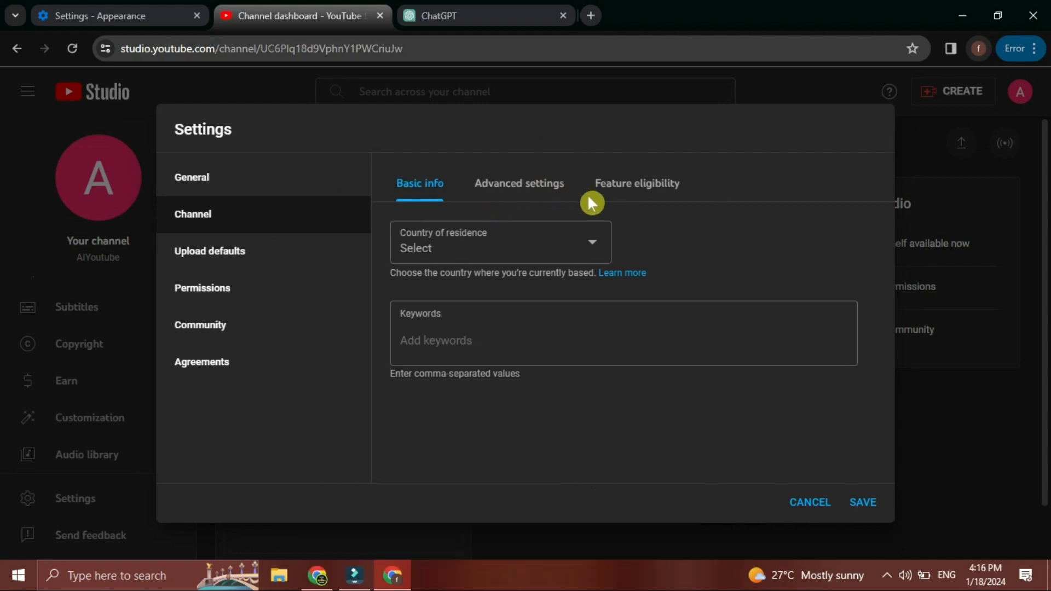
Step: Set the channel's country of residence to Canada in the basic channel info
click(595, 242)
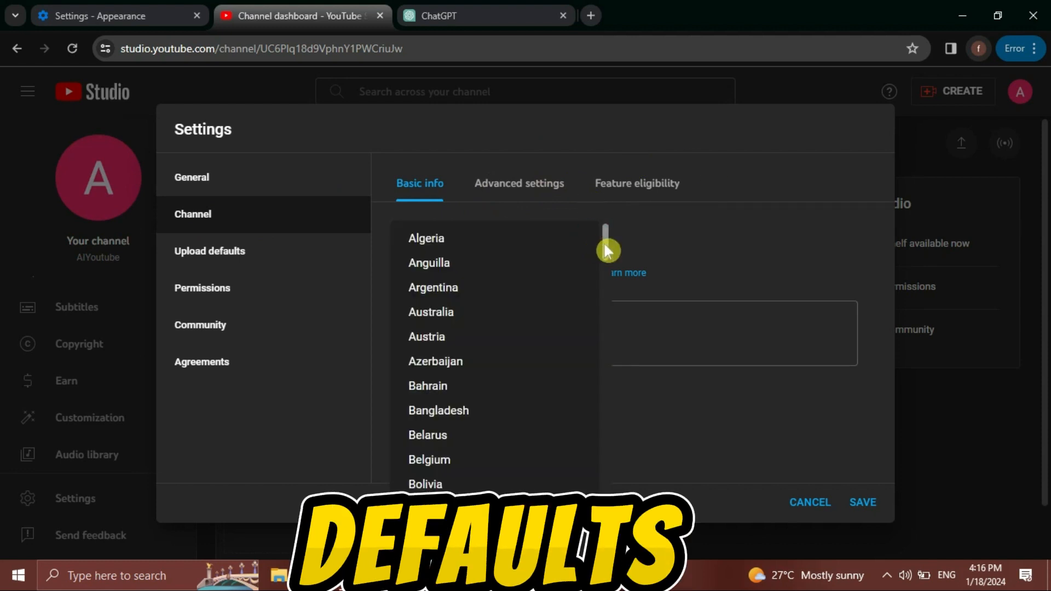
drag(606, 244, 610, 277)
click(429, 365)
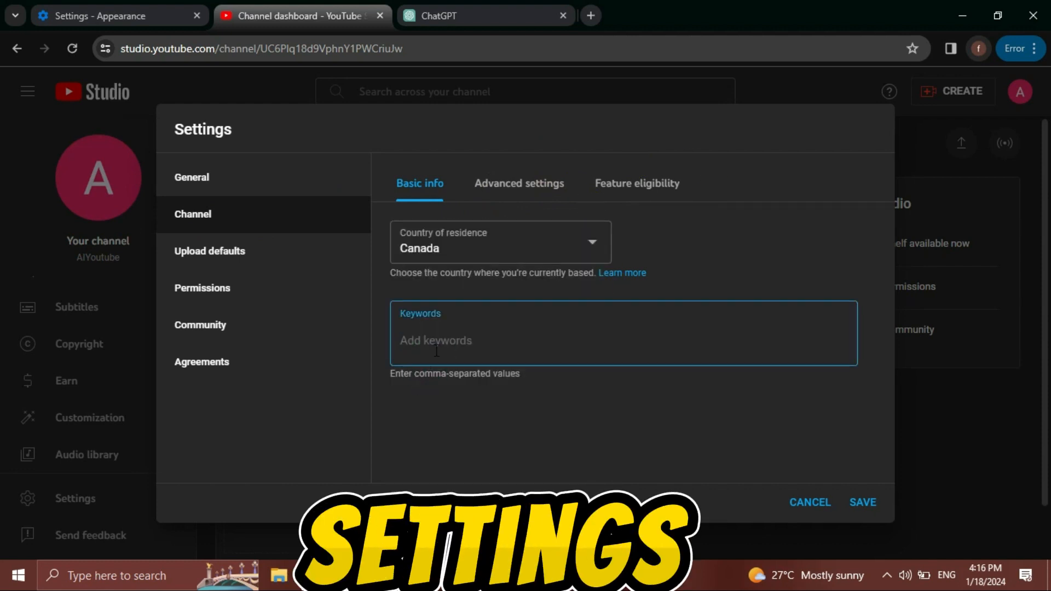
Step: Add "ai" as a channel keyword and enter "youtube" as the next one
click(400, 312)
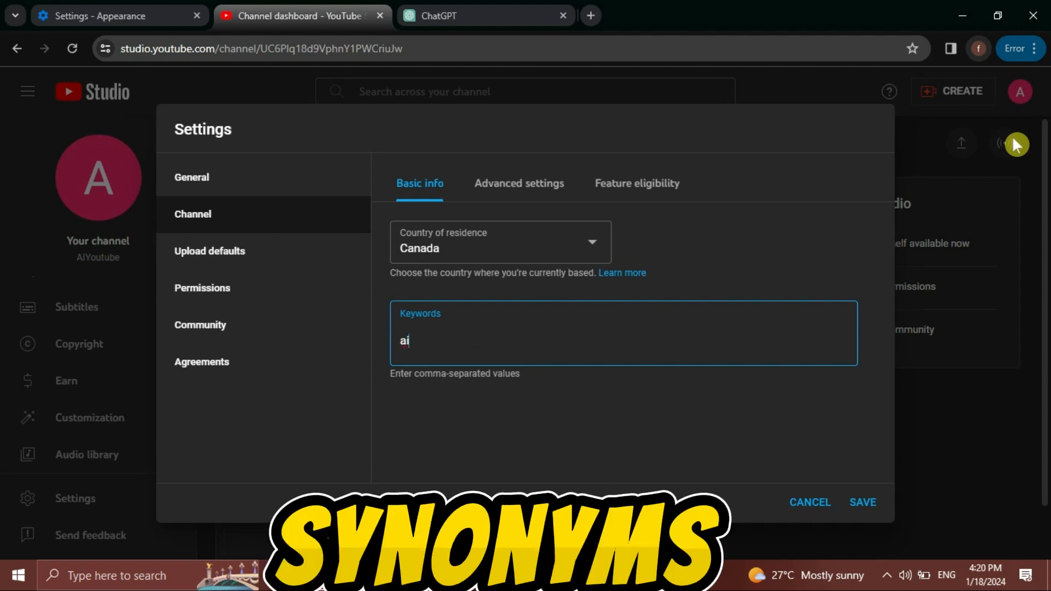
text(,)
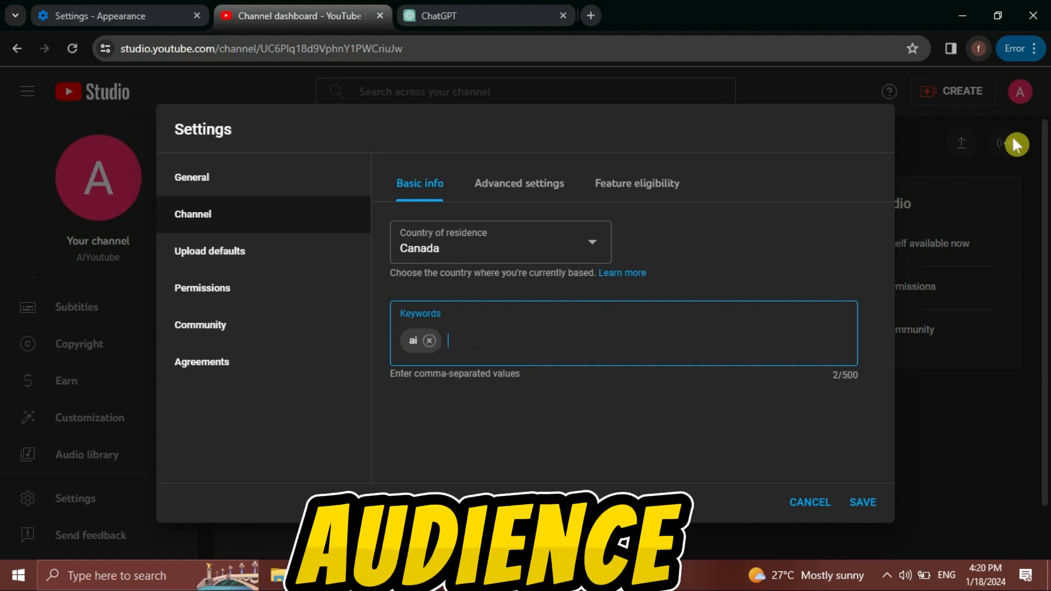
text(yo)
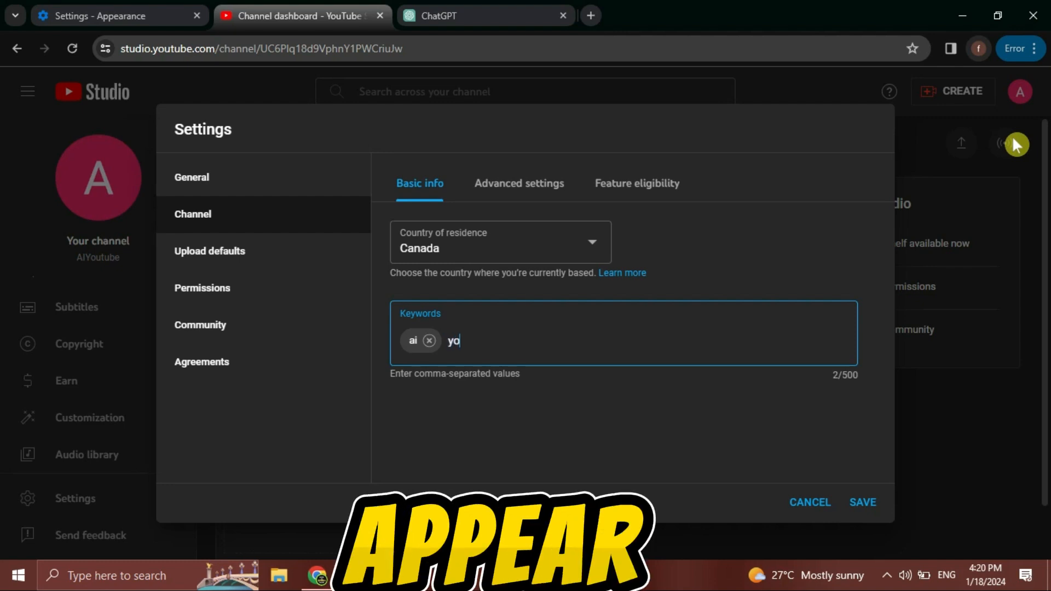
text(ut)
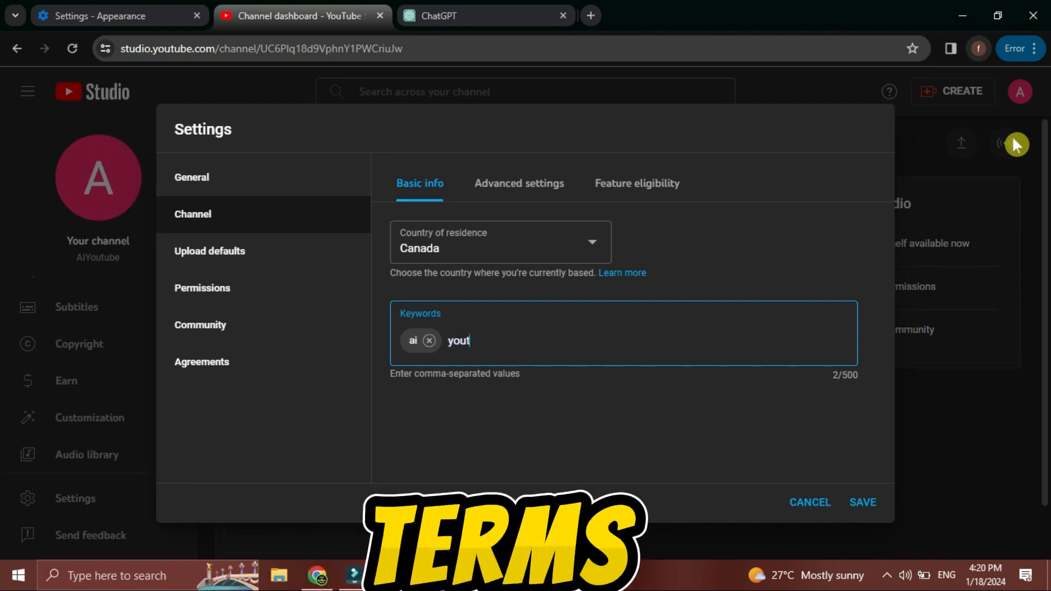
text(u)
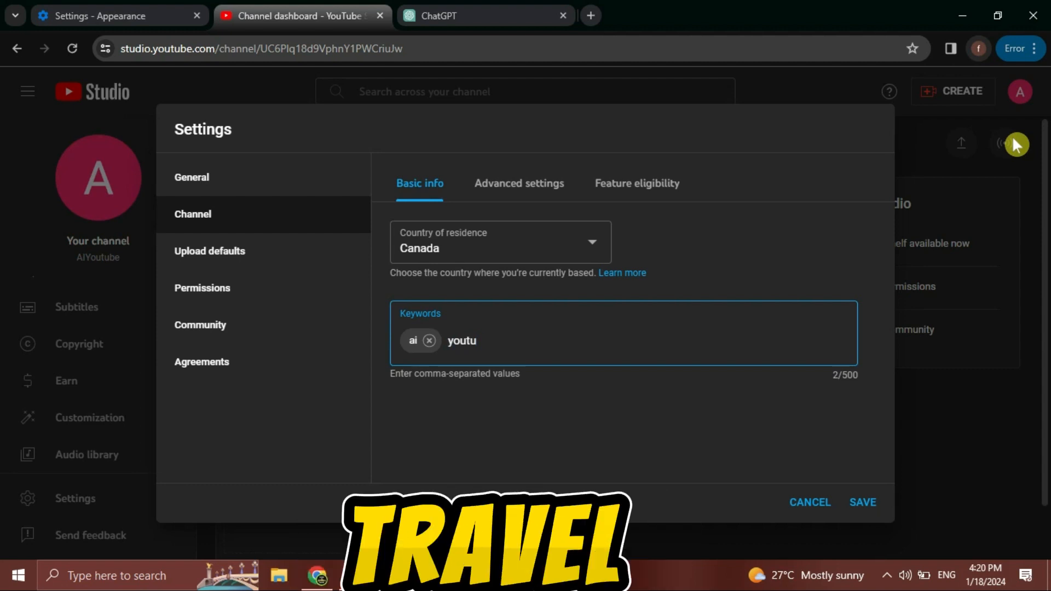
text(be)
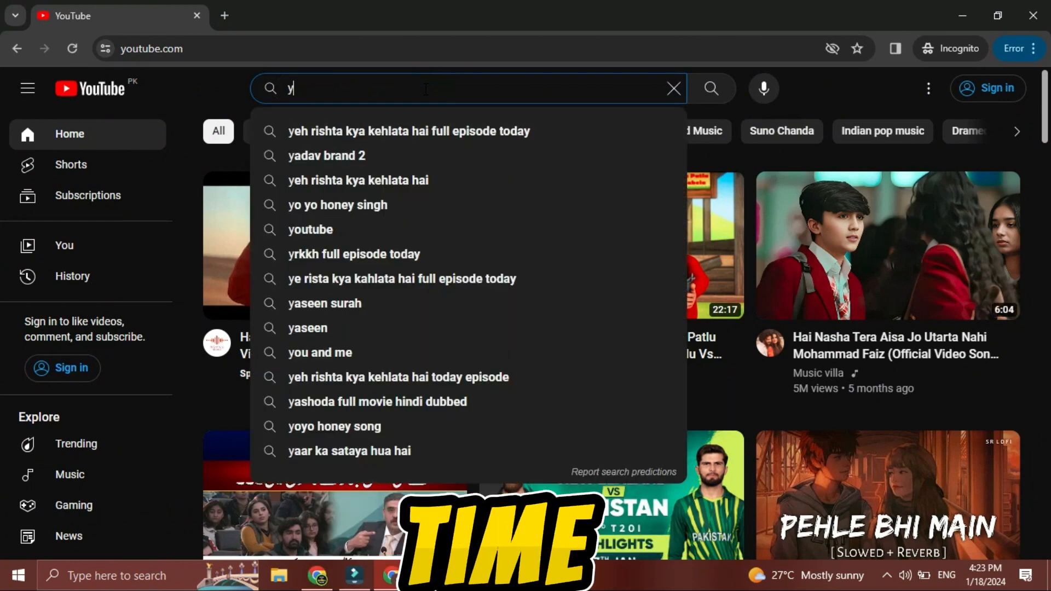
Step: Switch to YouTube and enter "youtube ai" in its search to examine the suggested search terms
text(out)
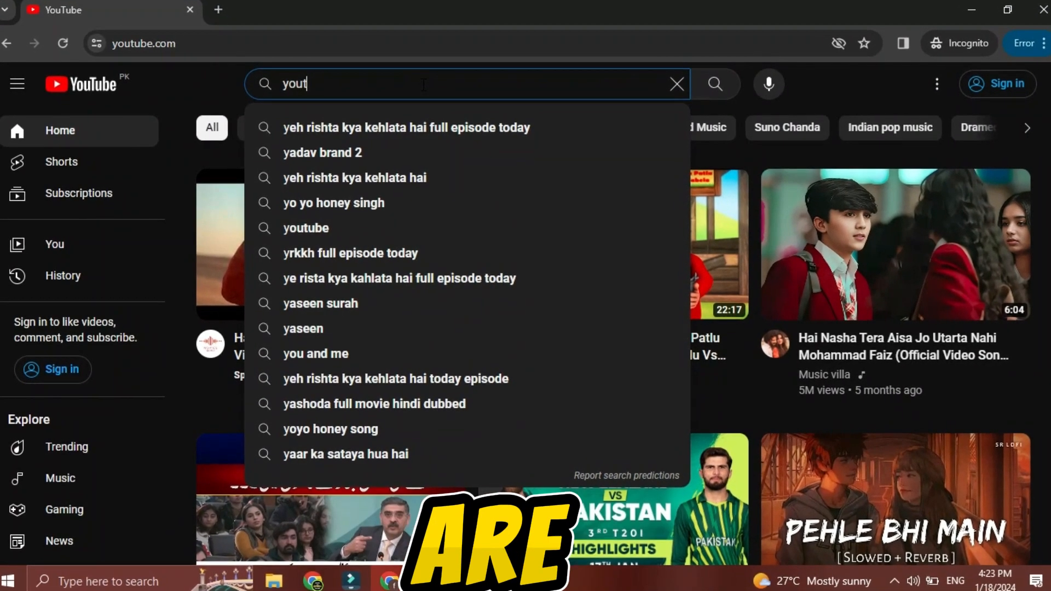
text(u)
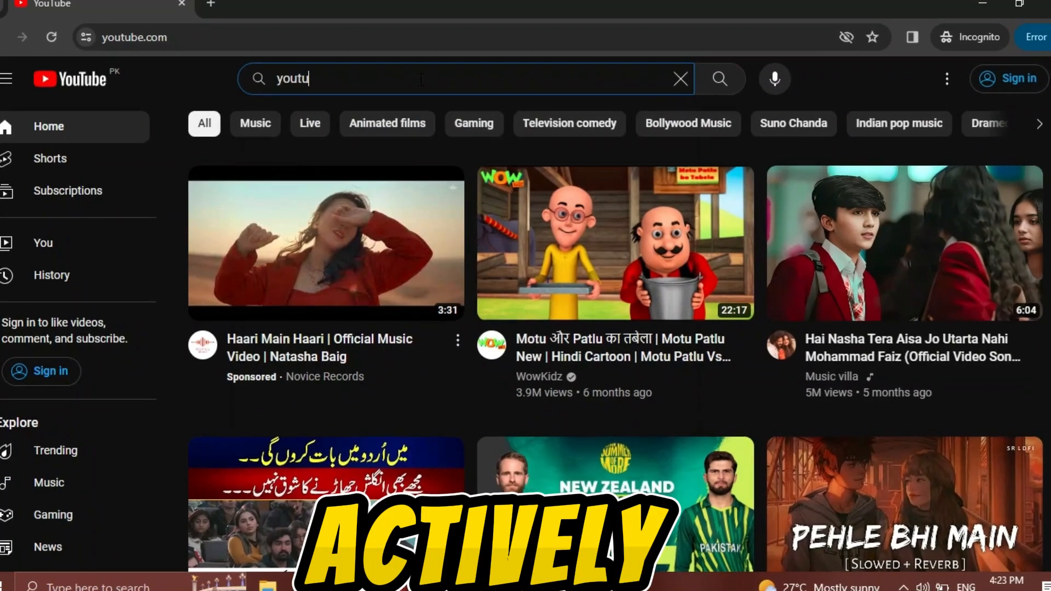
text(be)
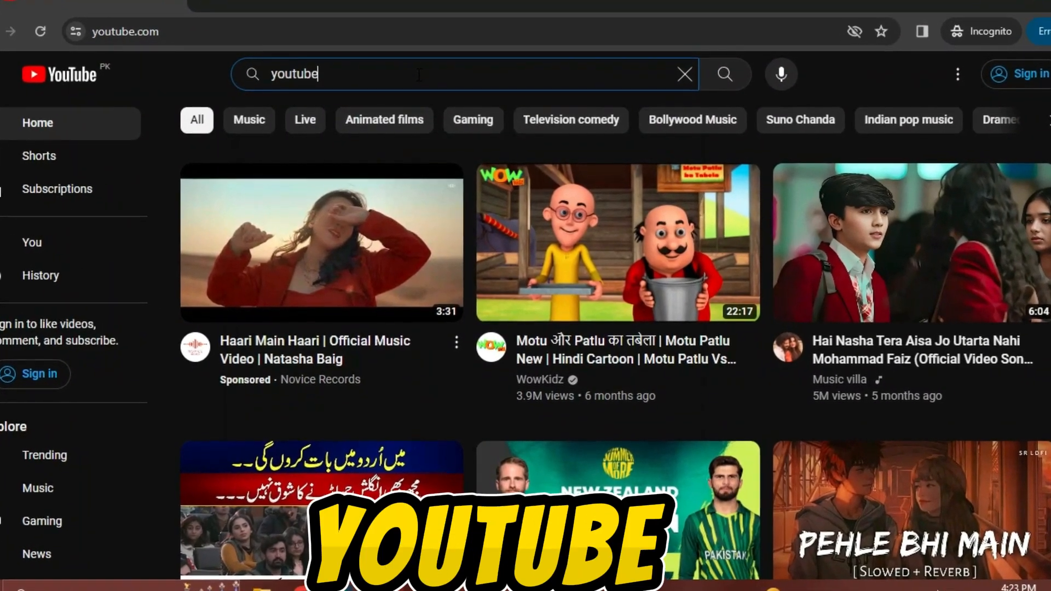
text( a)
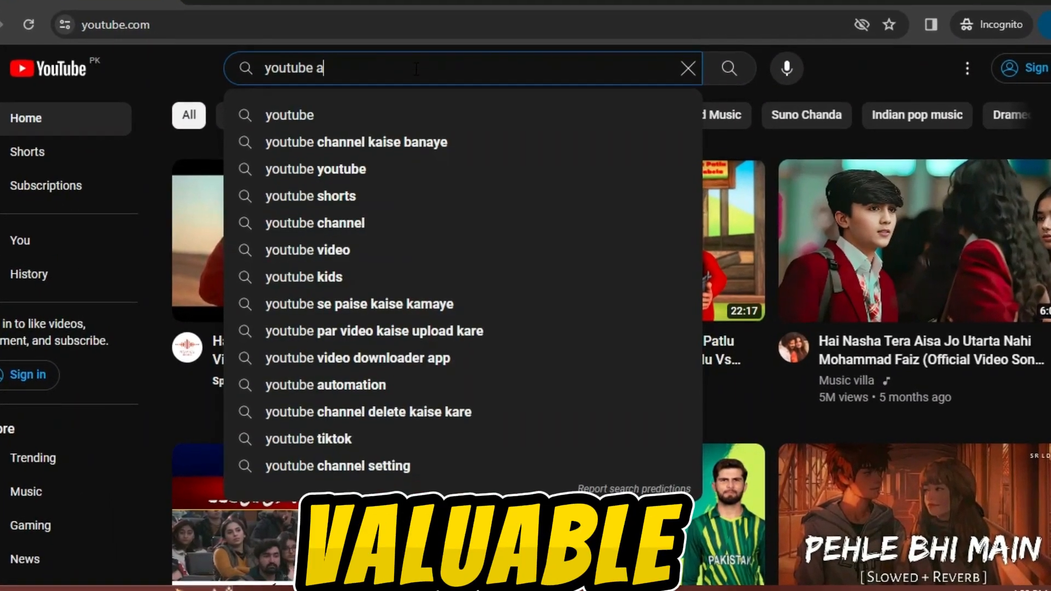
text(i)
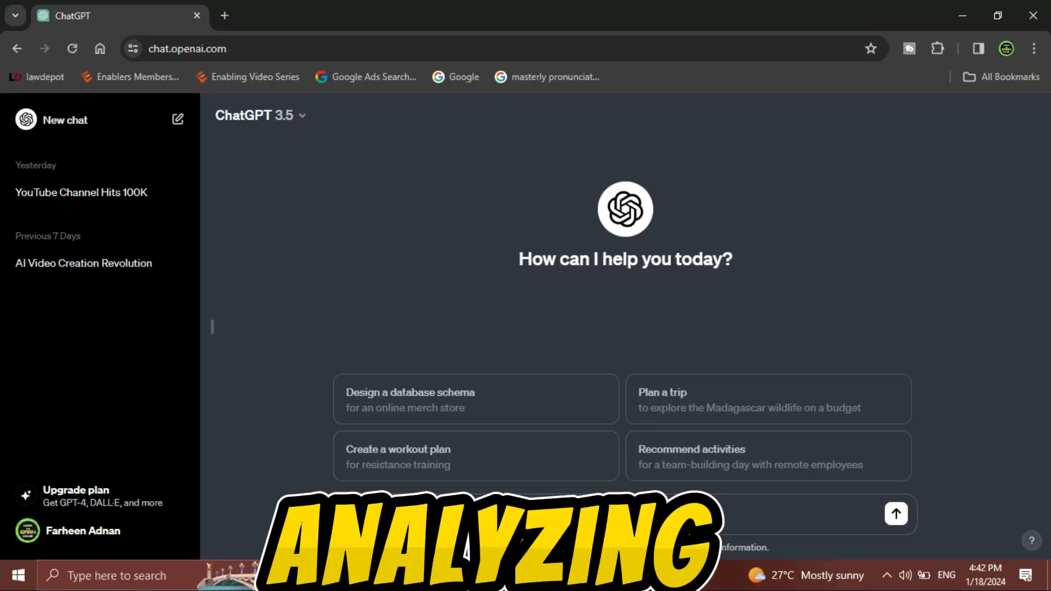
Step: In ChatGPT, request 20 keywords for a channel teaching YouTube automation using AI, and select the keywords in the reply
text(hey chat gpt give me some trending tags for a youtube channel based on)
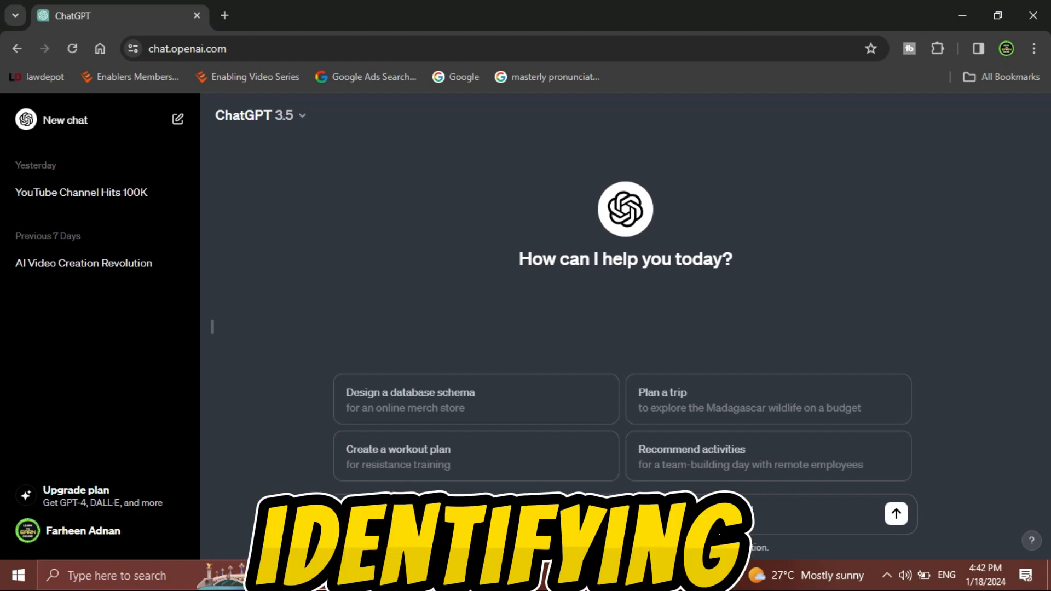
text(for youtube automation using ai)
click(754, 498)
text(teachin)
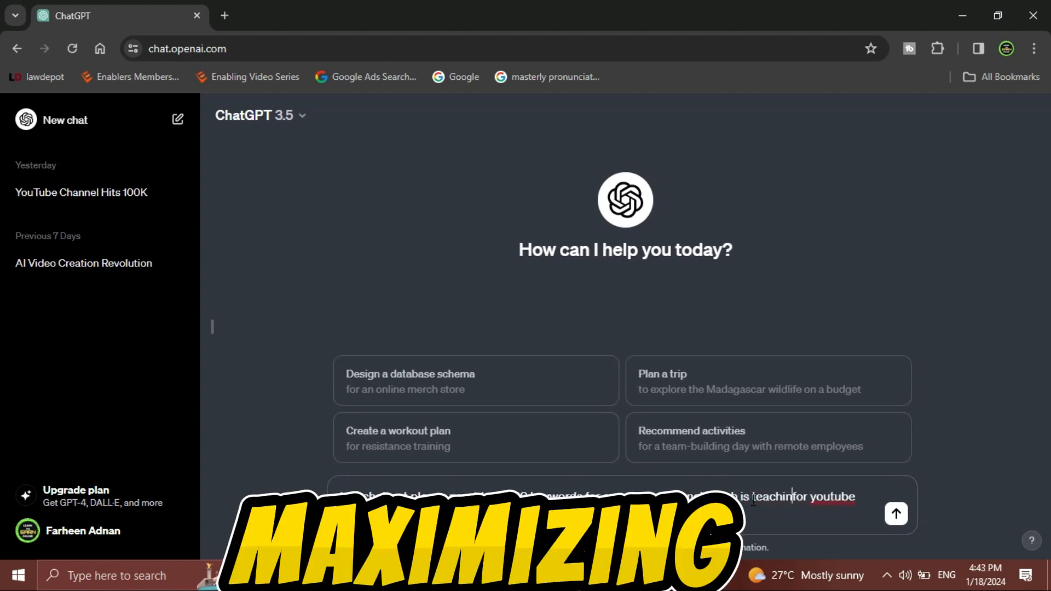
text(g)
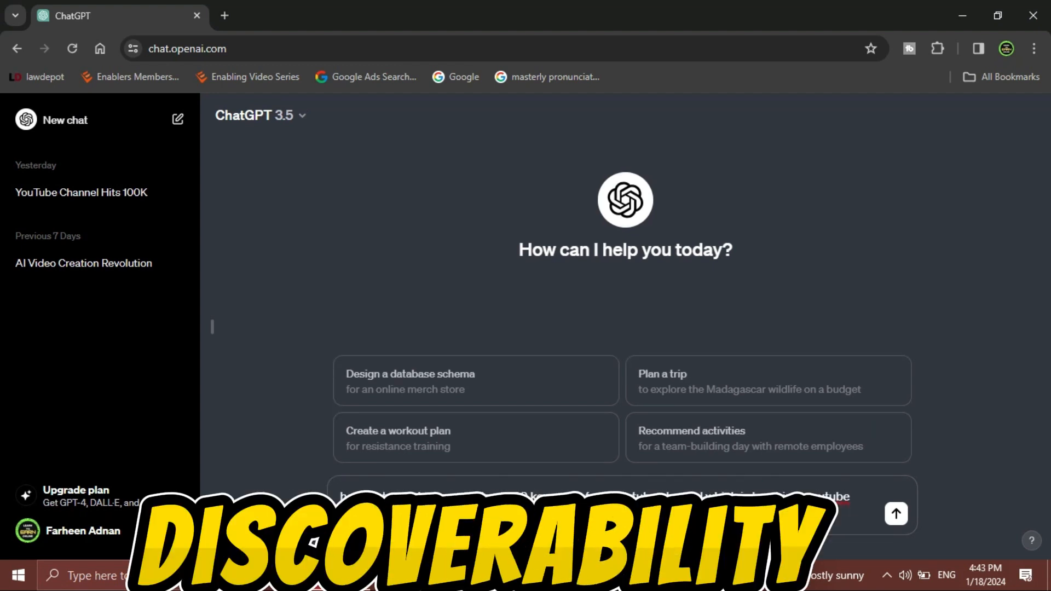
key(Return)
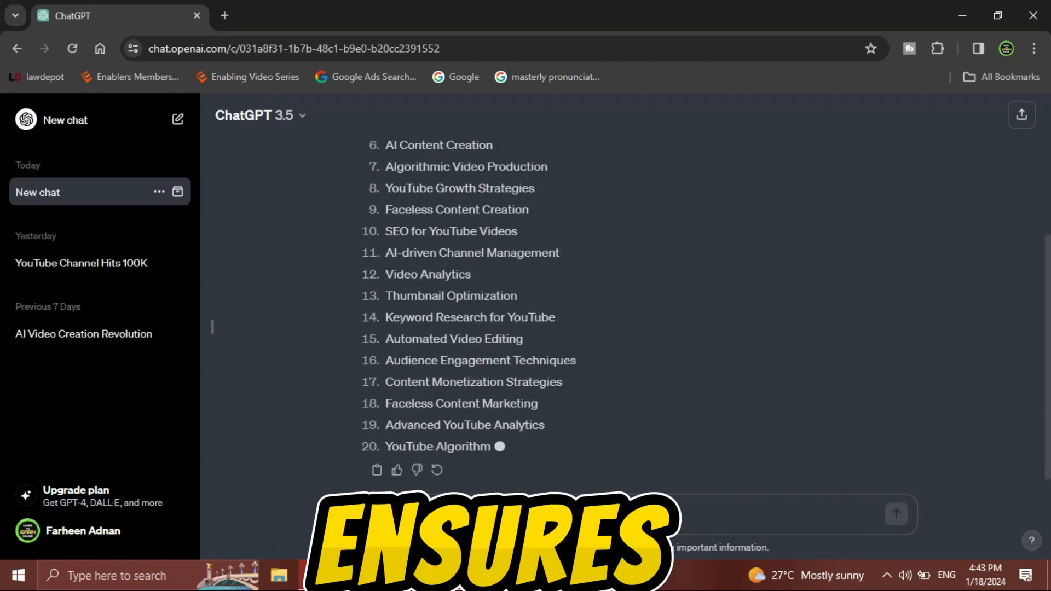
drag(544, 425, 387, 269)
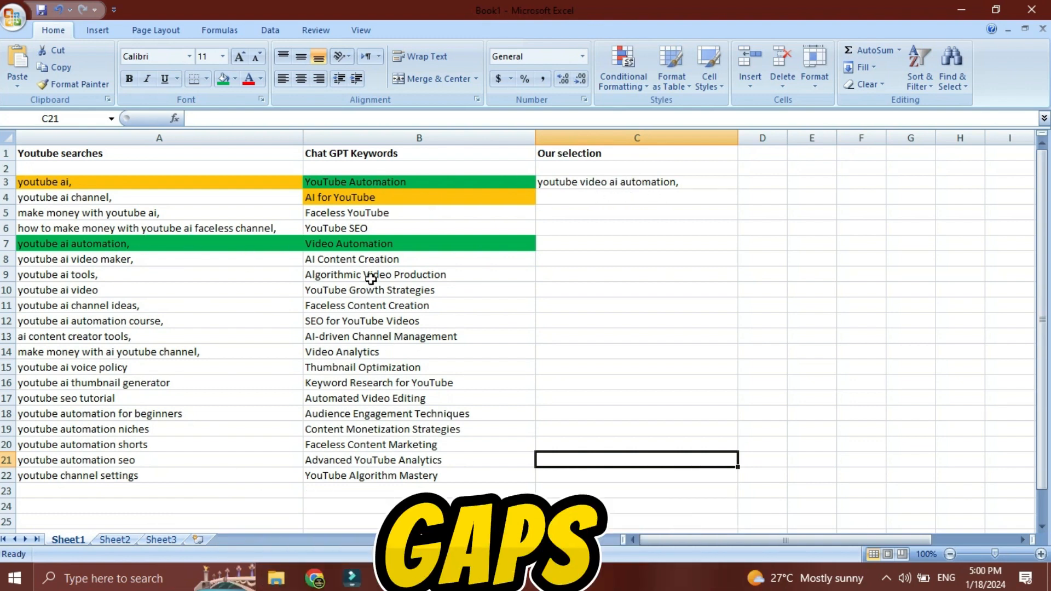
Step: In the Excel keyword sheet, compare the thumbnail entries and enter "youtube ai thumbnail optimization" in cell C4 under Our selection
click(381, 369)
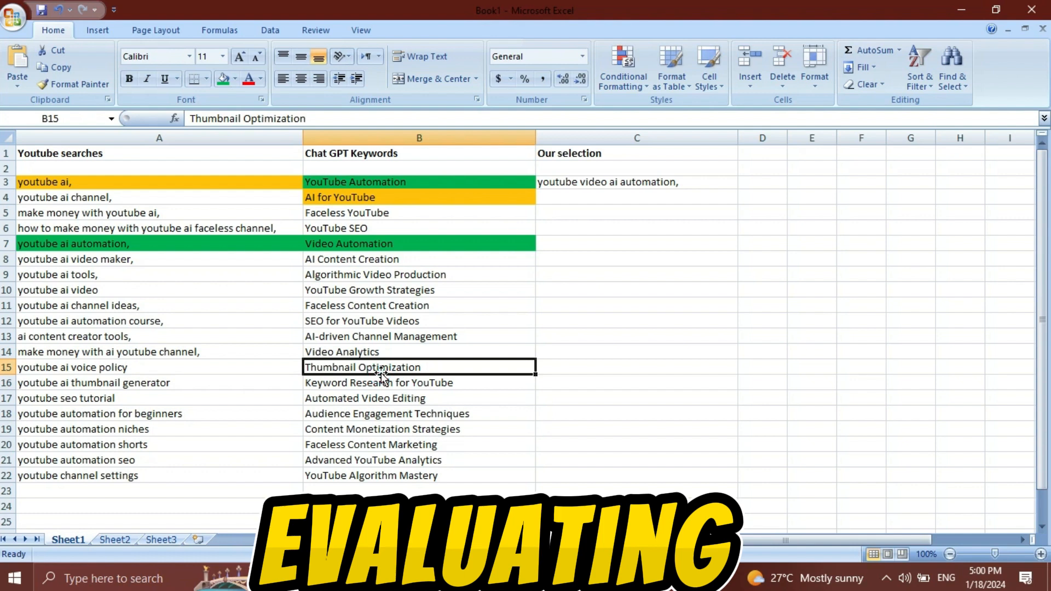
click(183, 383)
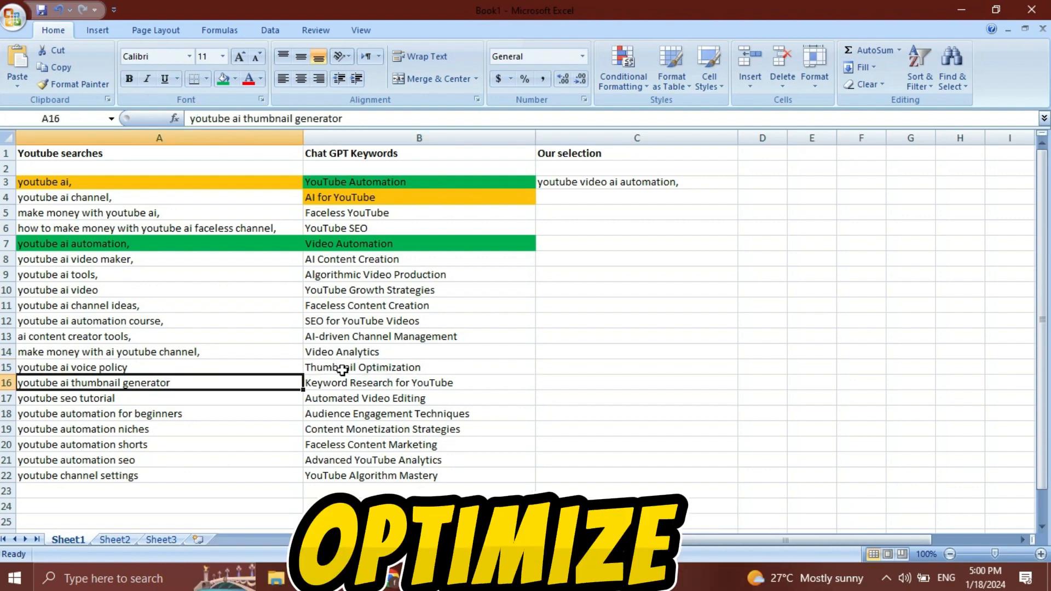
click(594, 198)
text(youtu)
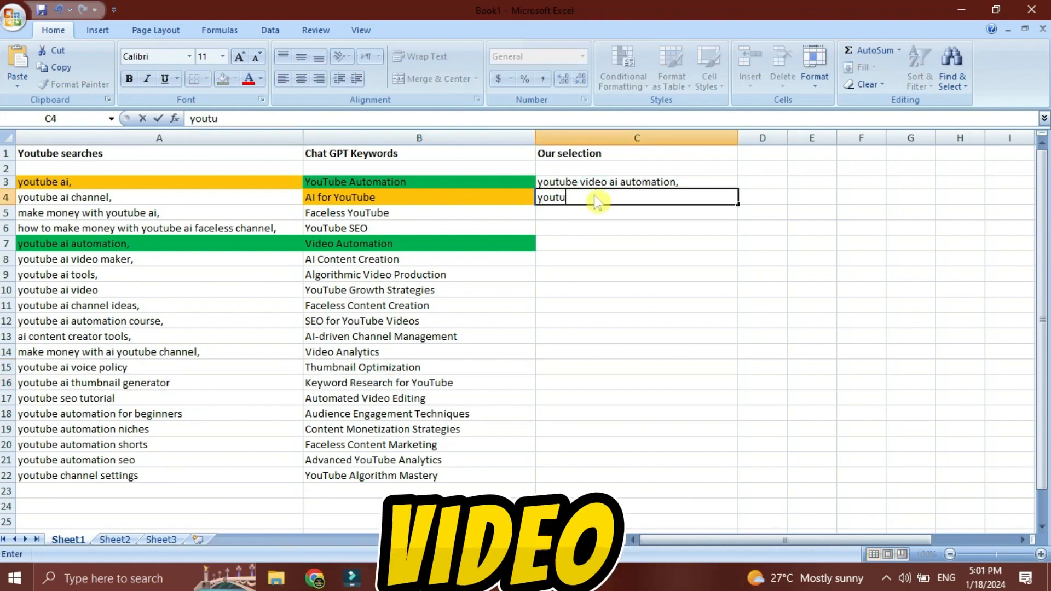
text(be ai thumbnail opti)
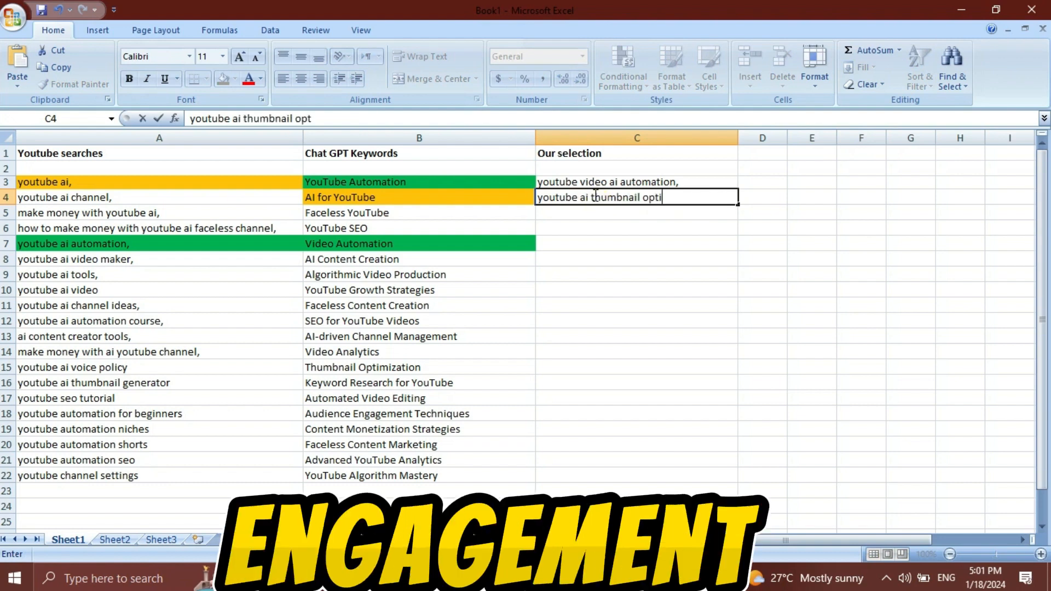
text(mization)
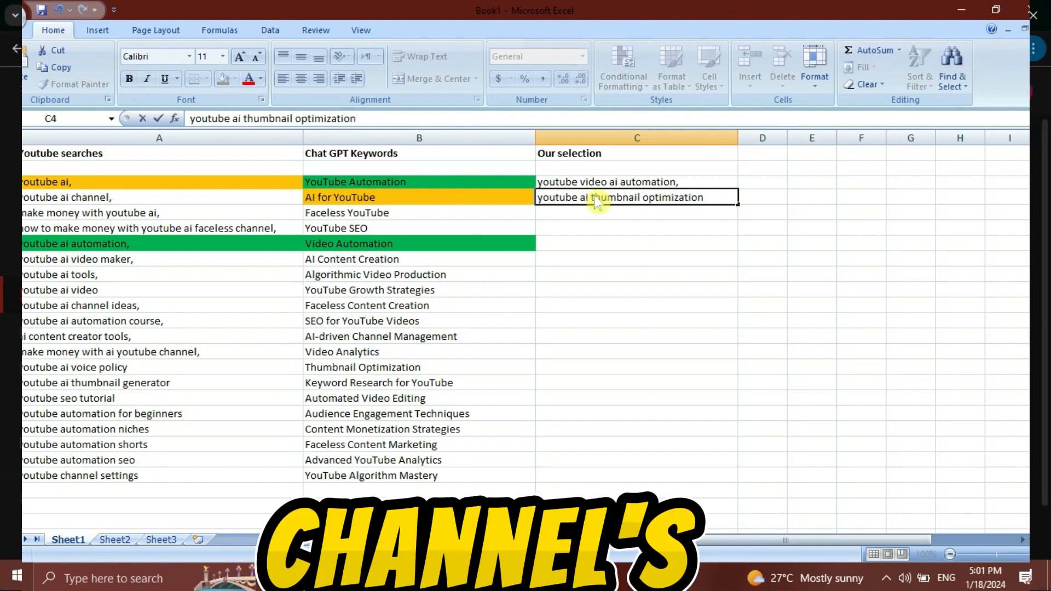
key(Return)
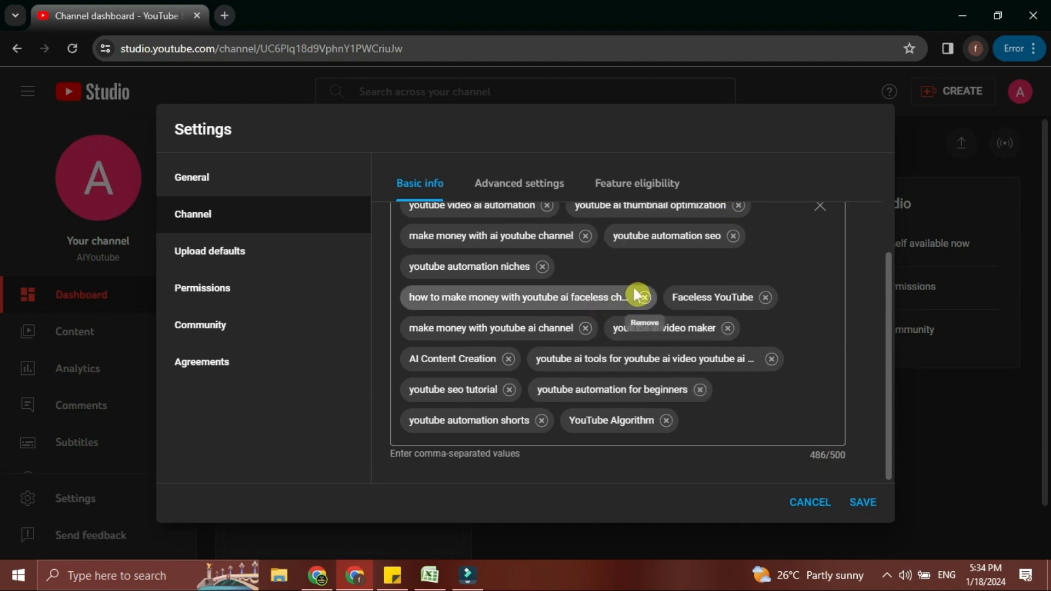
Step: In YouTube Studio's advanced channel settings, set the channel as not made for kids
click(537, 180)
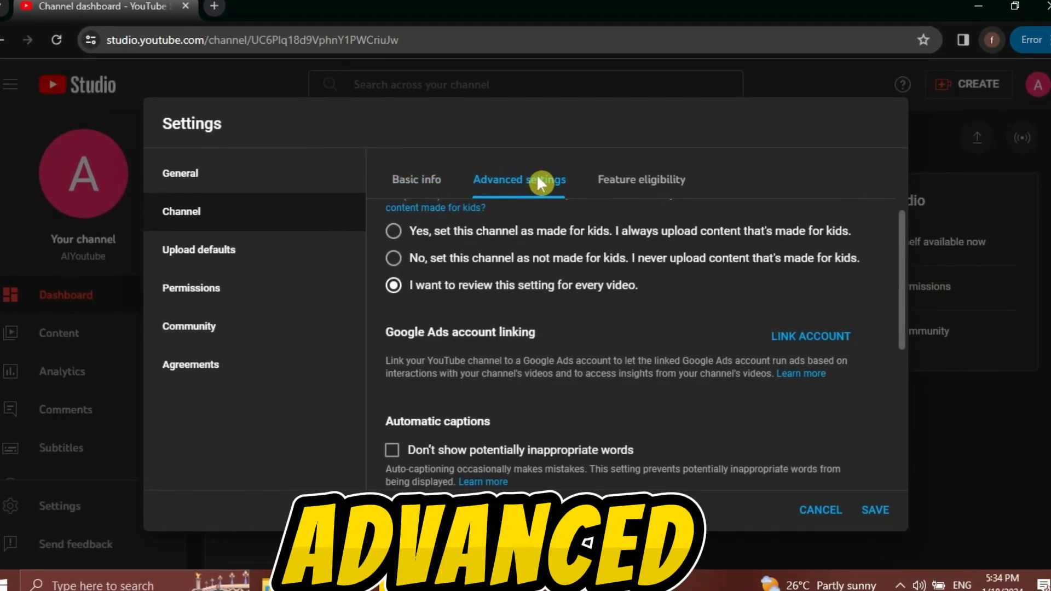
click(902, 315)
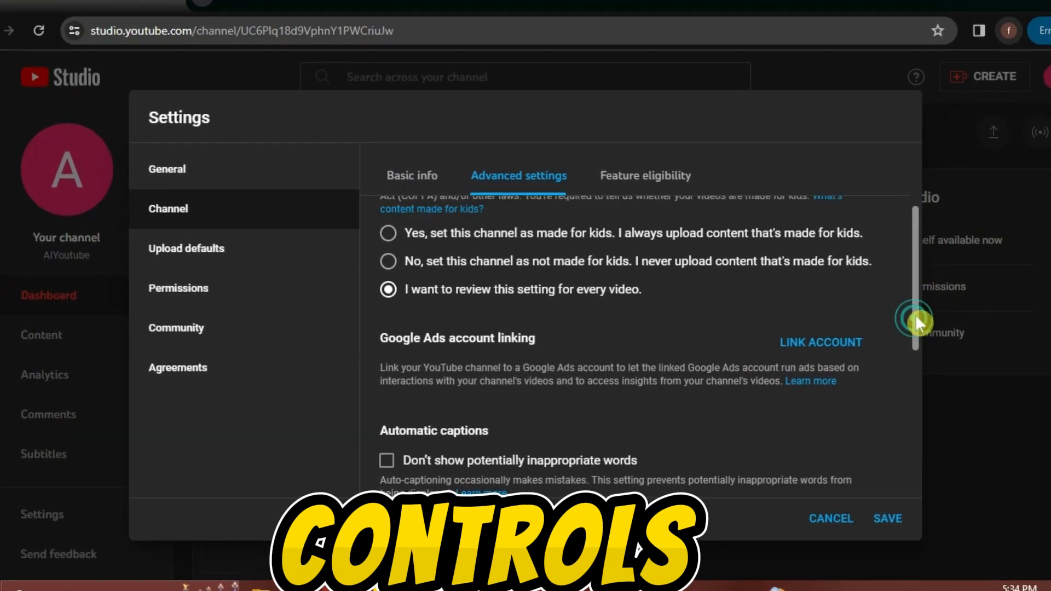
drag(916, 322, 918, 253)
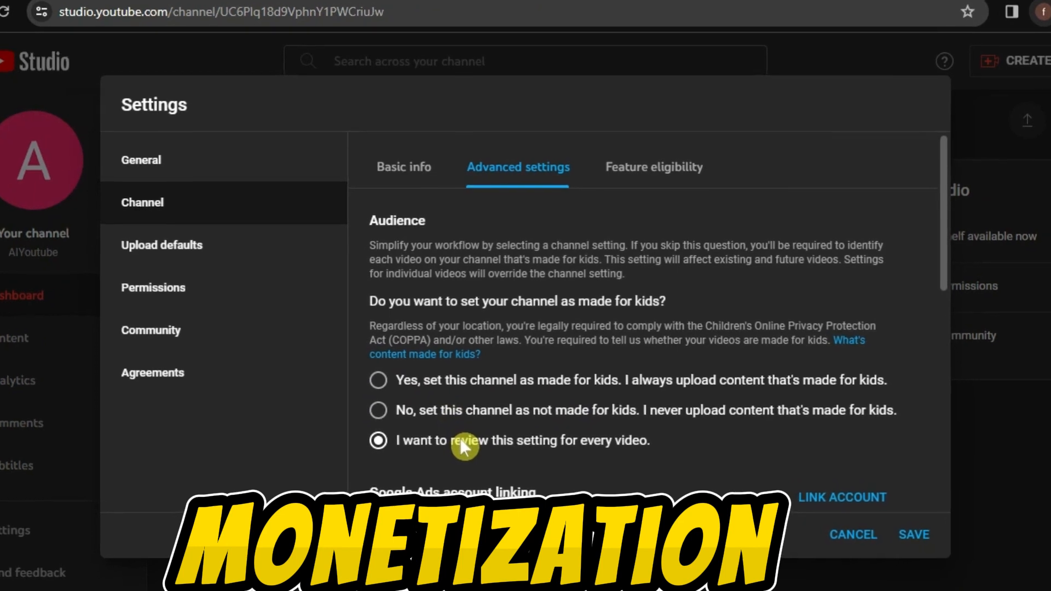
click(454, 413)
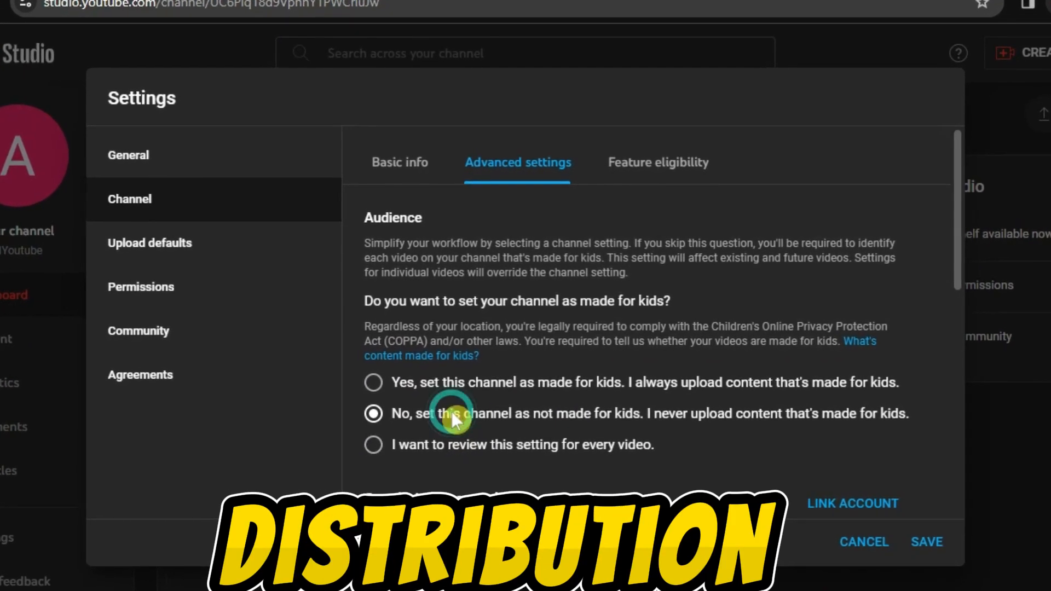
Step: Review the remaining advanced channel settings and expand the intermediate features under feature eligibility to examine their requirements
drag(965, 276, 981, 403)
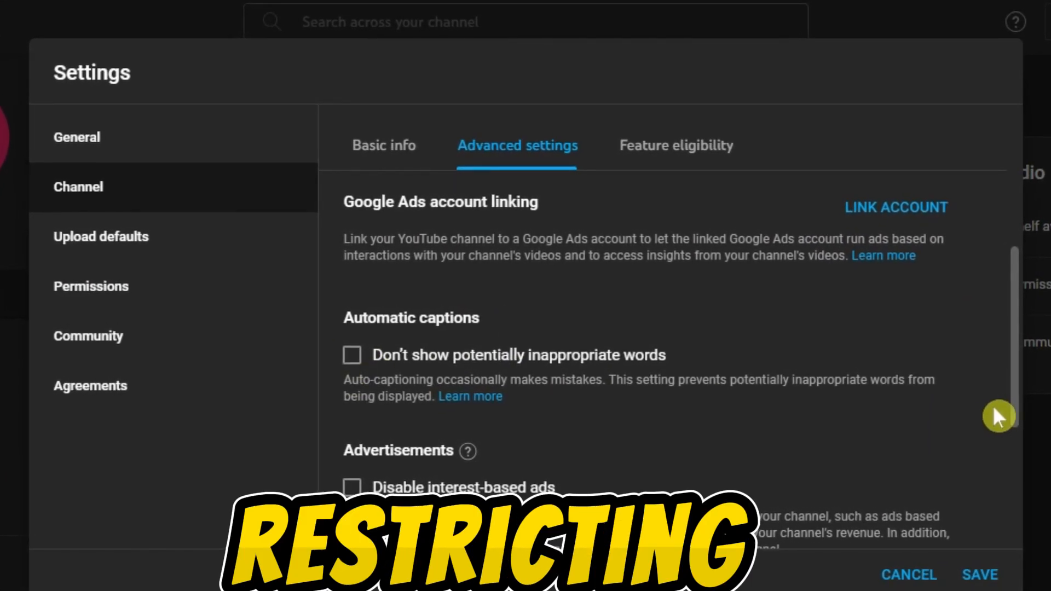
drag(1012, 393, 1020, 516)
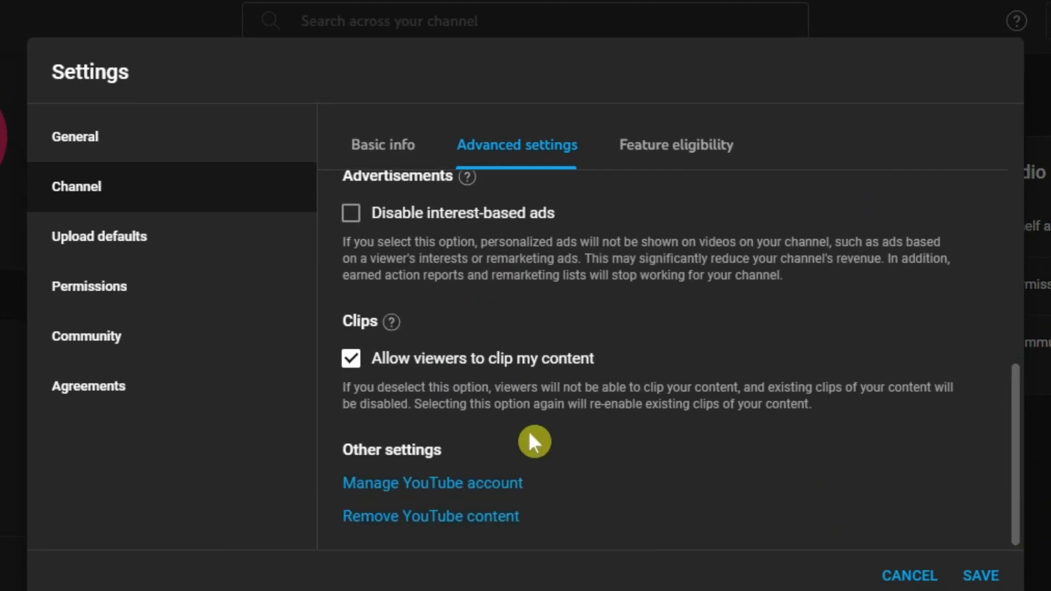
click(685, 146)
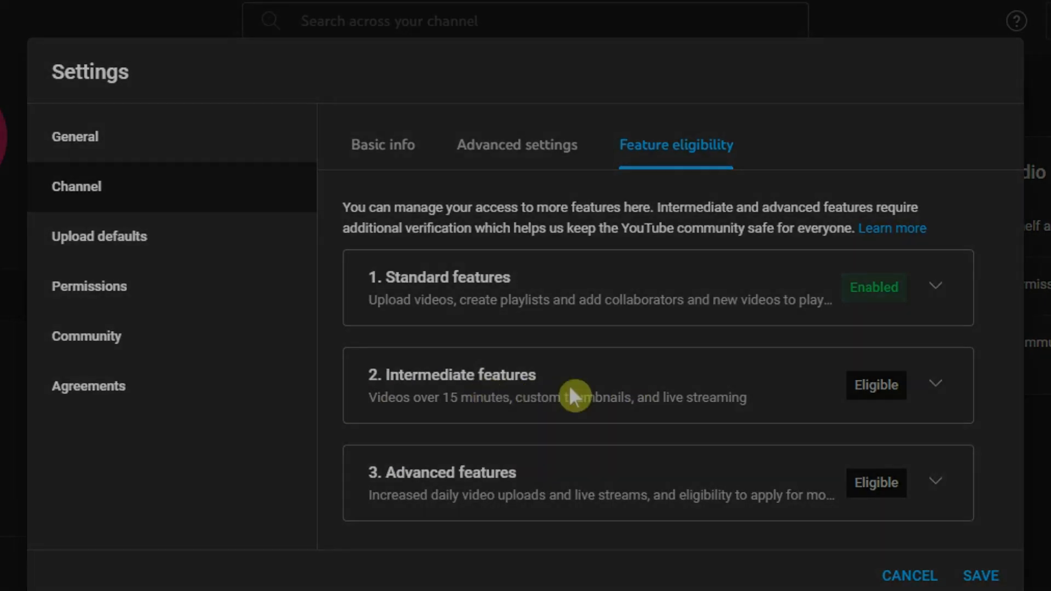
click(962, 384)
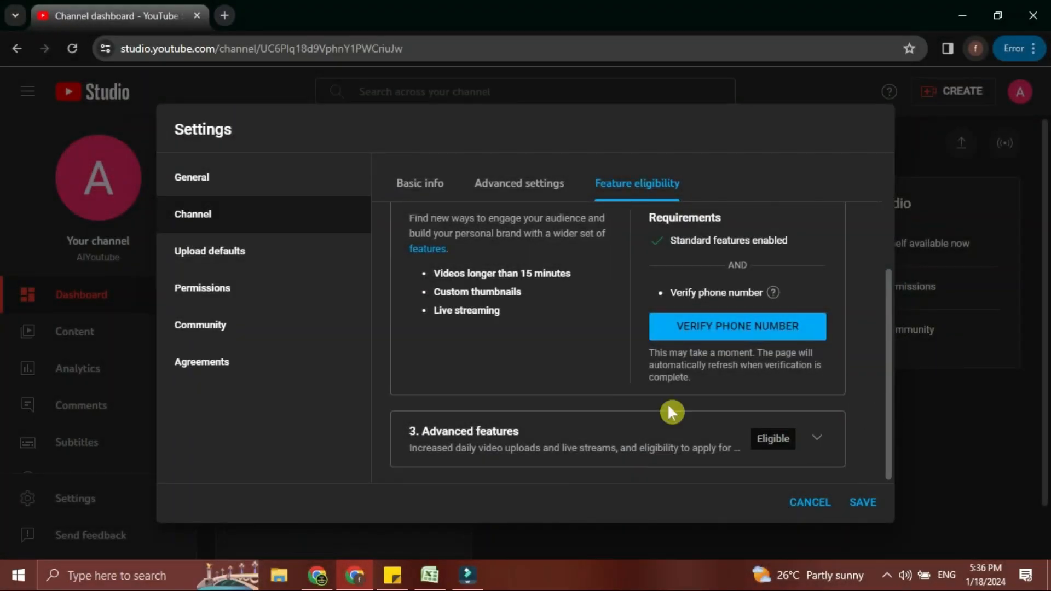
Step: In the upload defaults, set the default video title to "| AIyoutube"
click(236, 256)
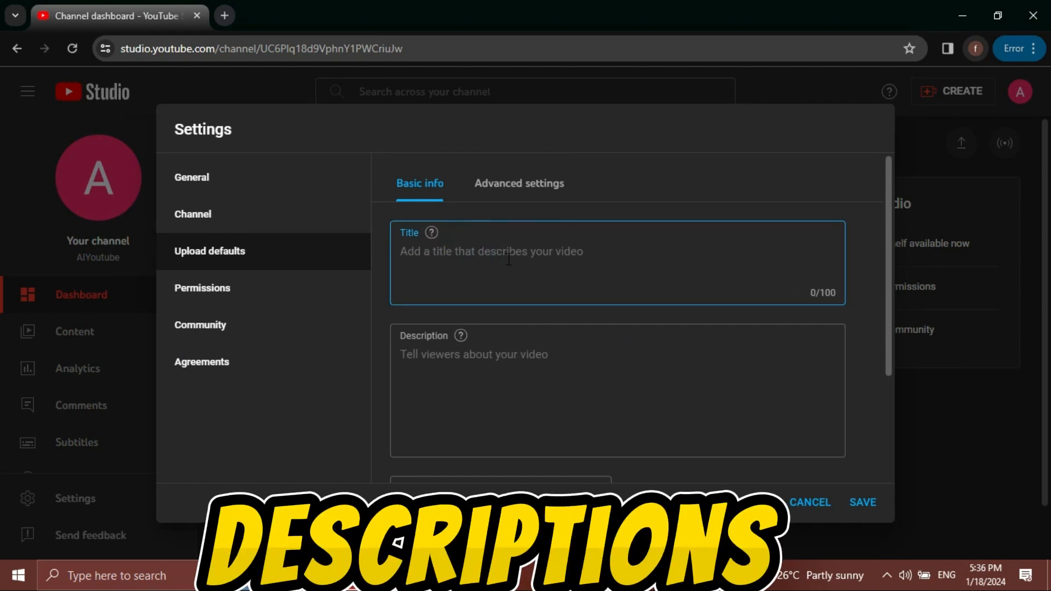
text(A)
text(lyout)
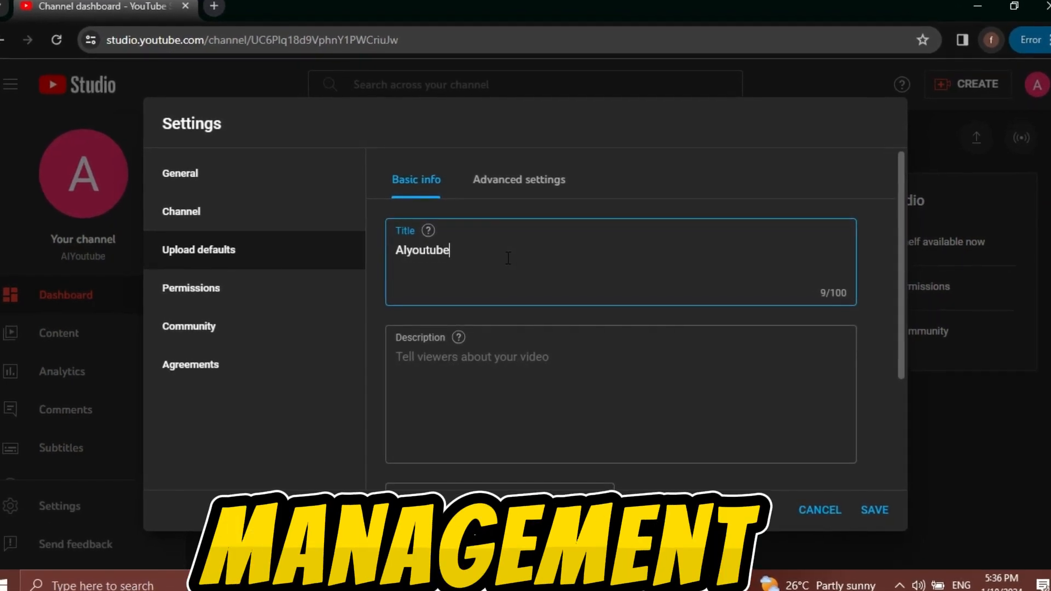
key(Left)
key(Left)
key(Left)
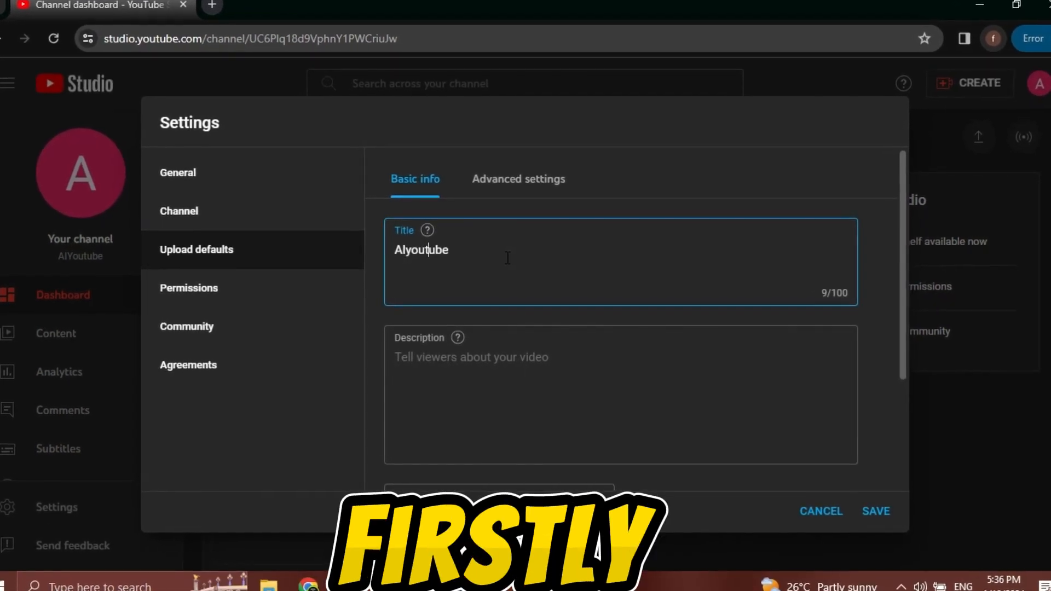
key(Left)
text(|)
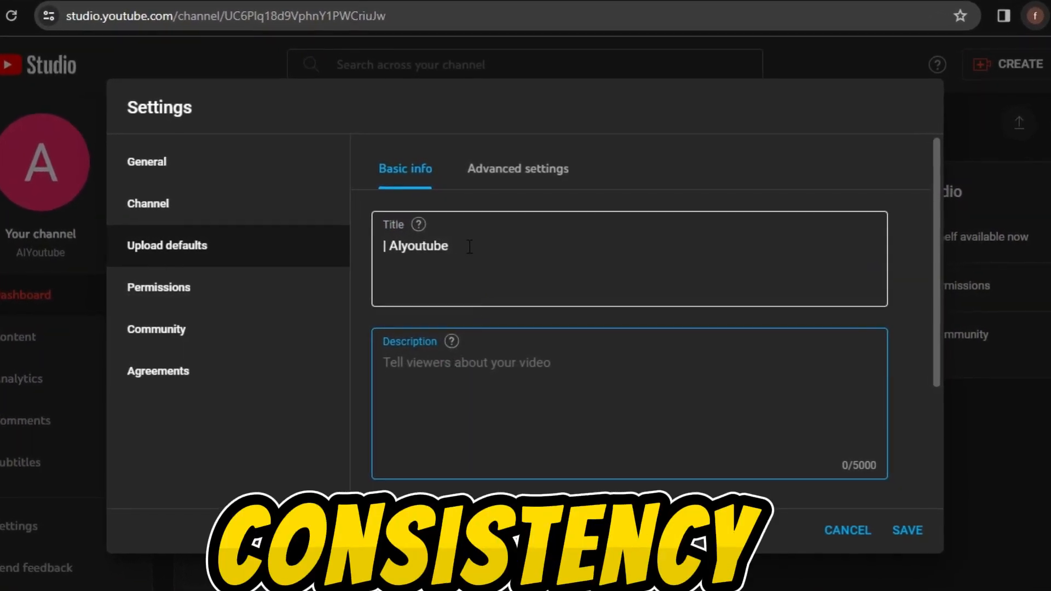
Step: Copy the whole default title text and paste it into the default description
click(462, 242)
key(ctrl+a)
click(457, 373)
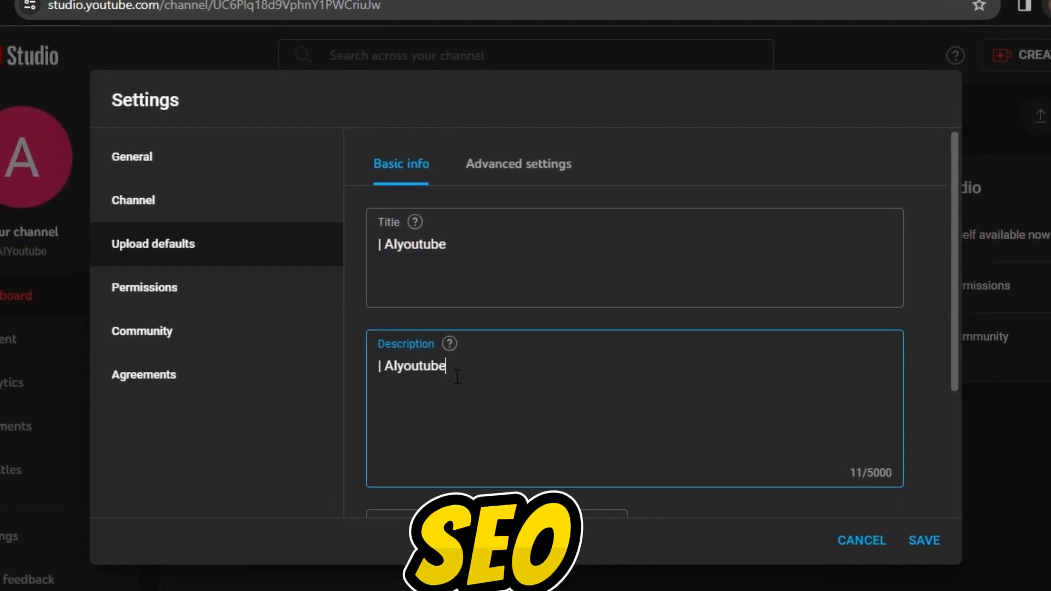
Step: Set the default visibility for uploads to Private
drag(953, 361, 953, 510)
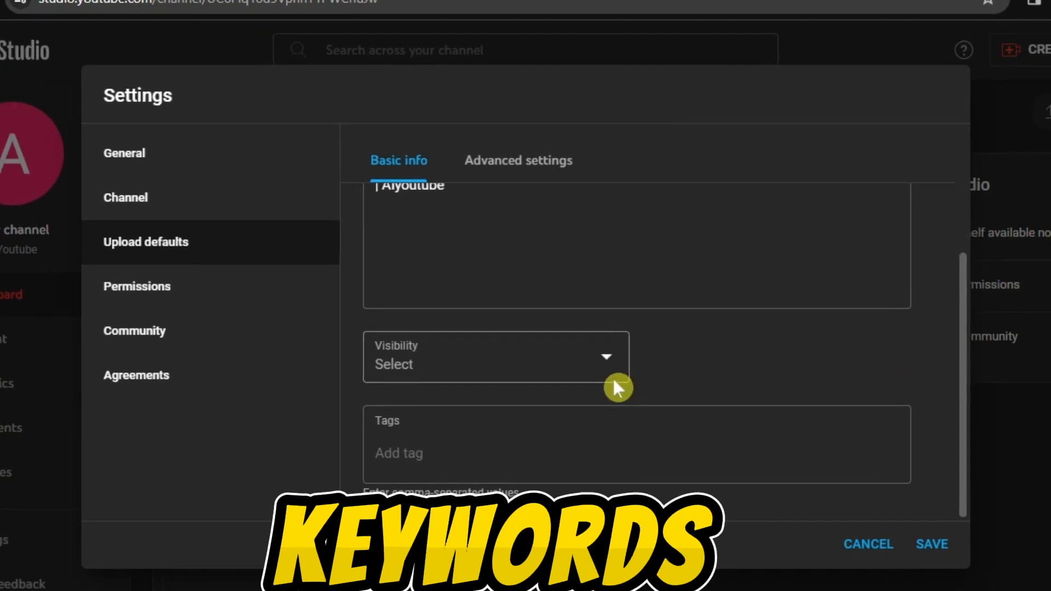
click(603, 359)
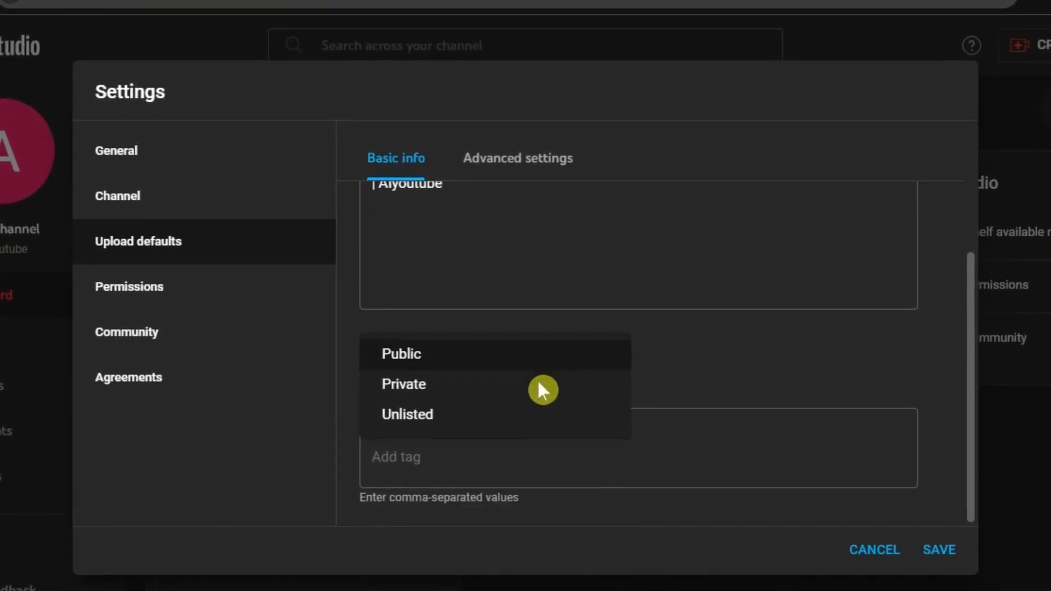
click(426, 385)
Step: Add the default upload tags "AIyoutube", "ai", "youtube automation" and "faceless youtube channel"
click(705, 449)
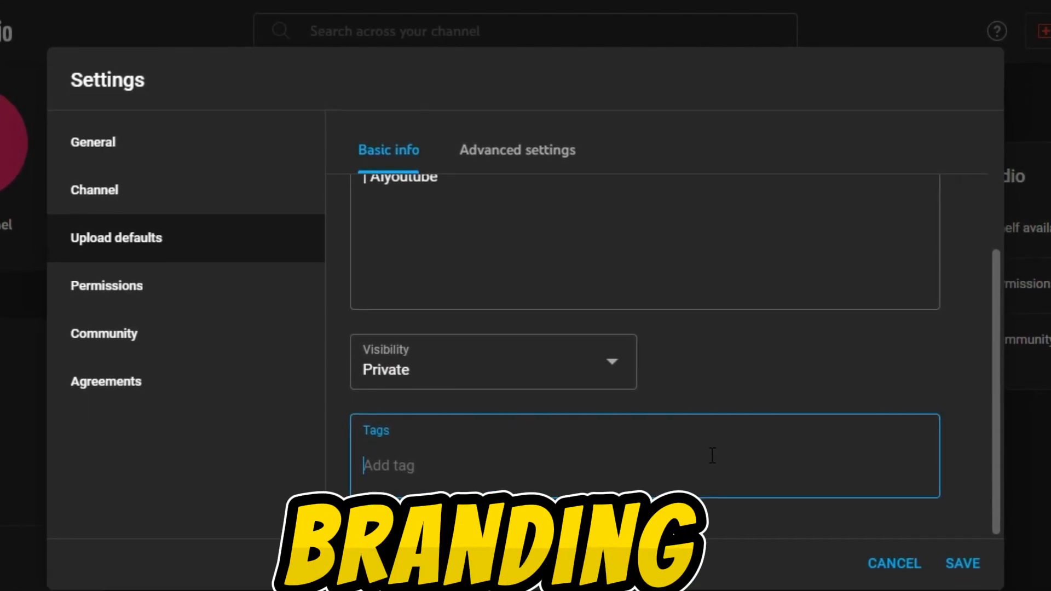
click(441, 471)
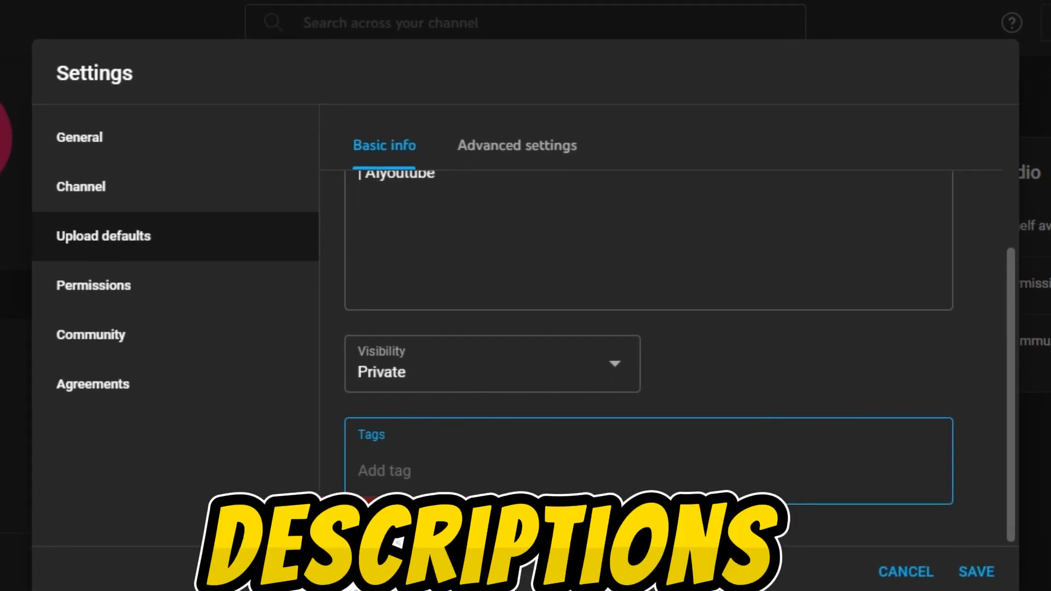
click(483, 462)
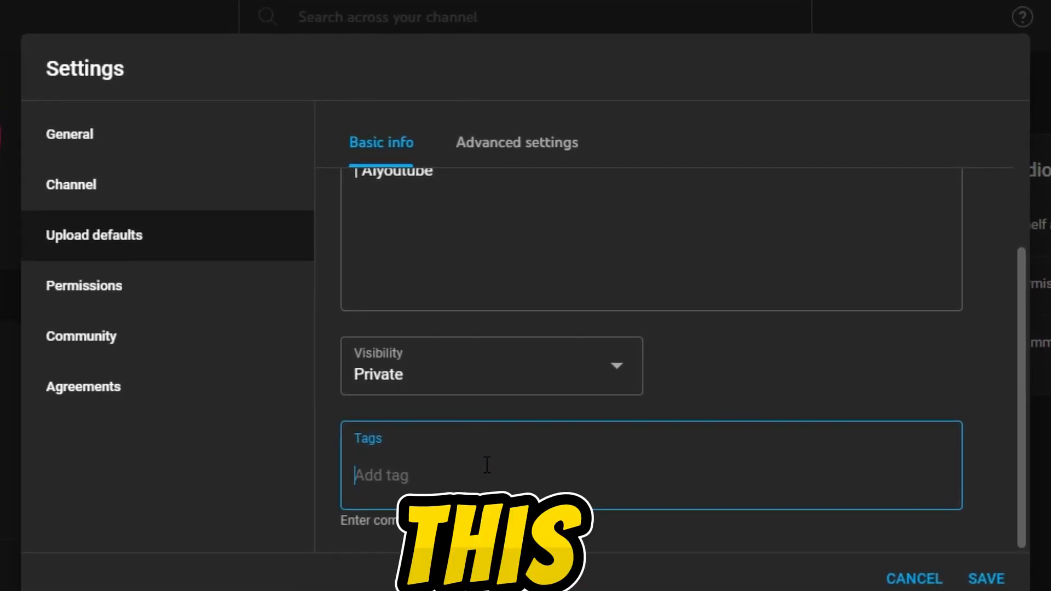
text(AI)
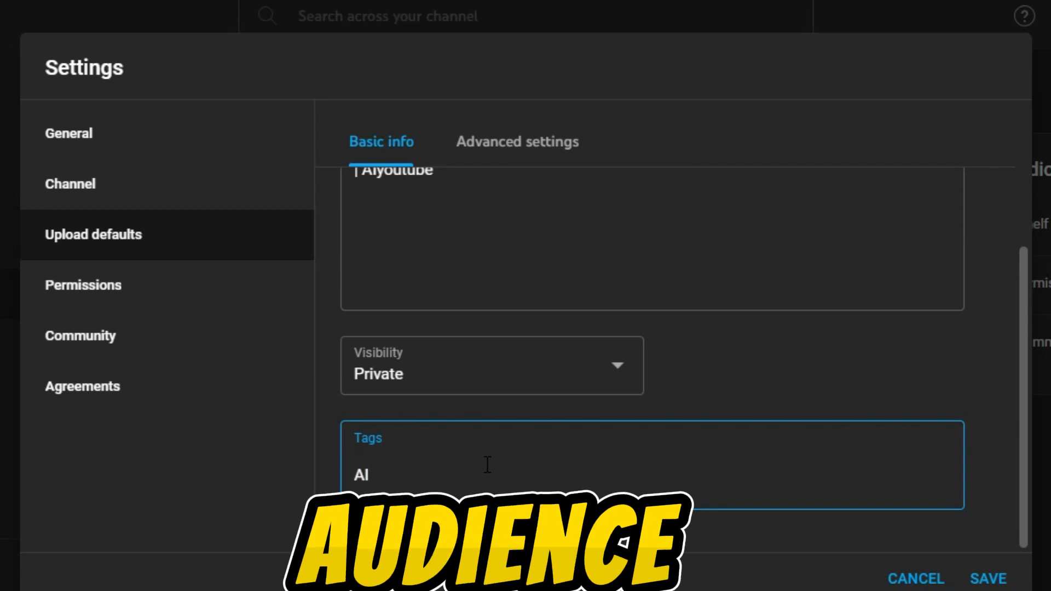
text(youtube)
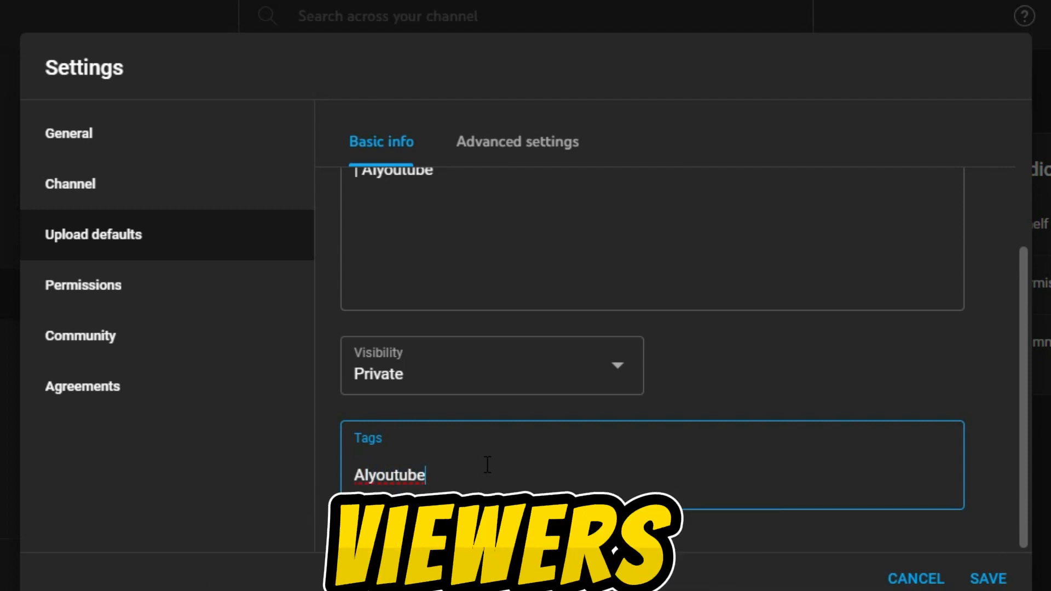
key(Return)
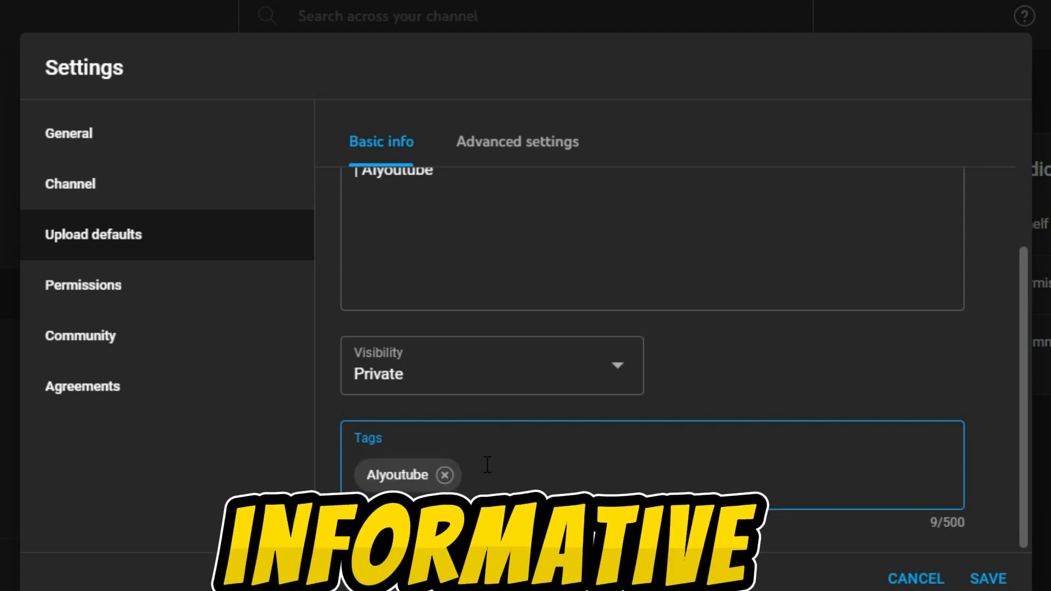
text(ai)
key(Return)
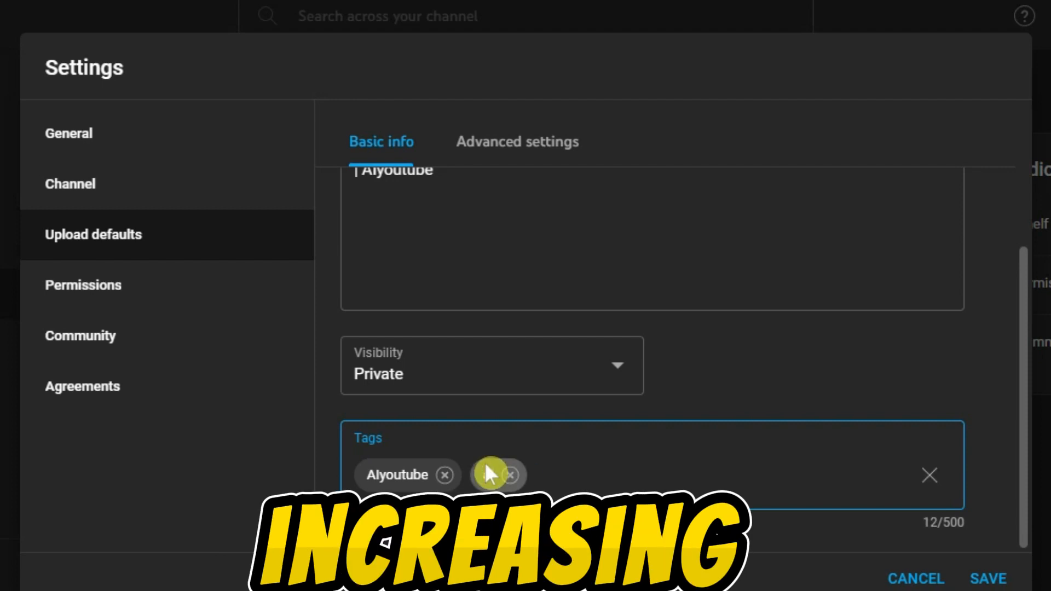
text(youtube automation)
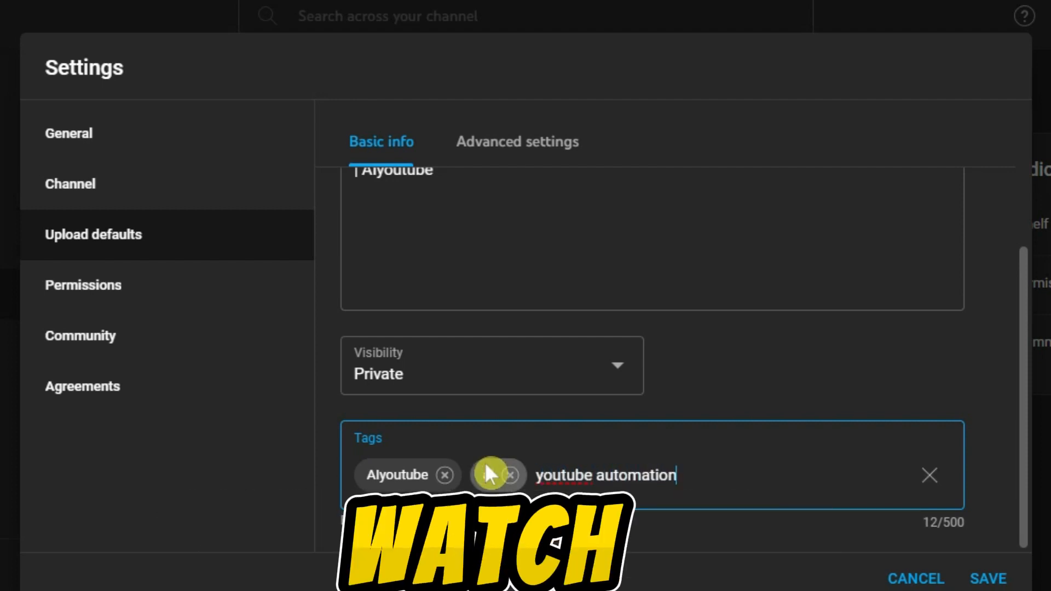
key(Return)
text(faceless)
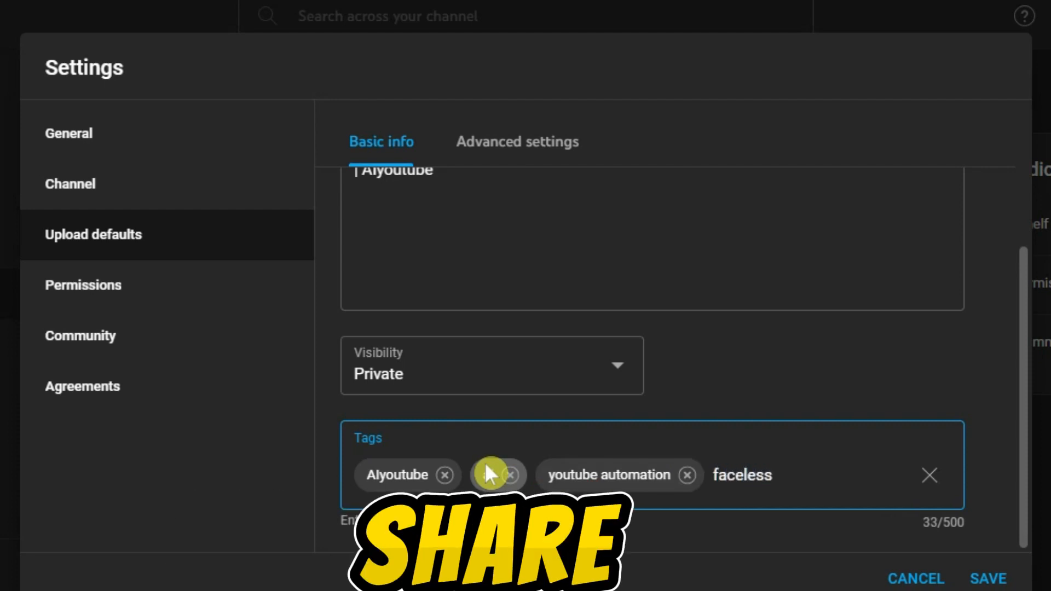
text( youtube channel)
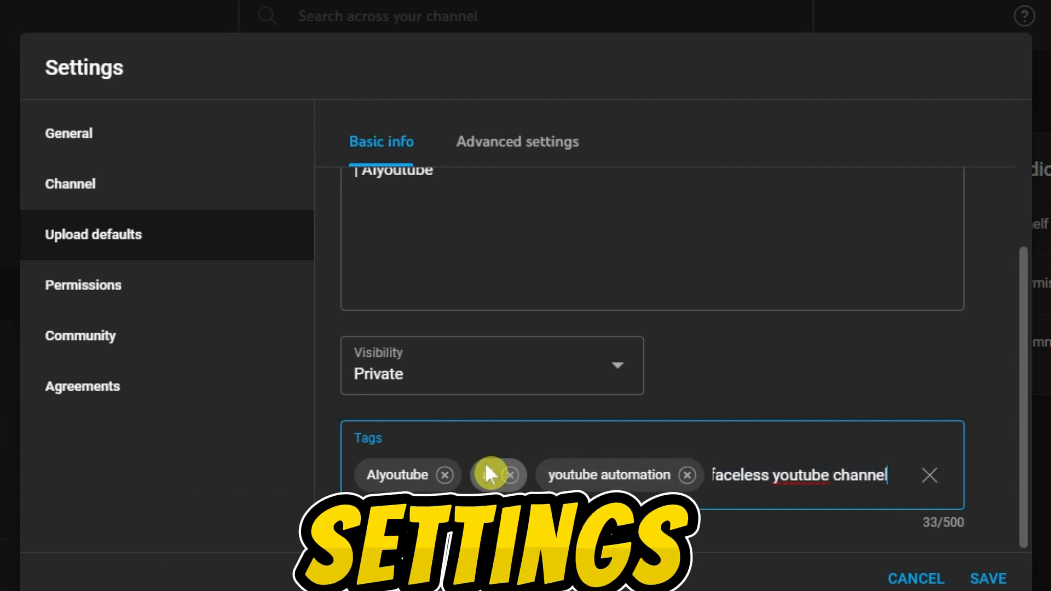
key(Return)
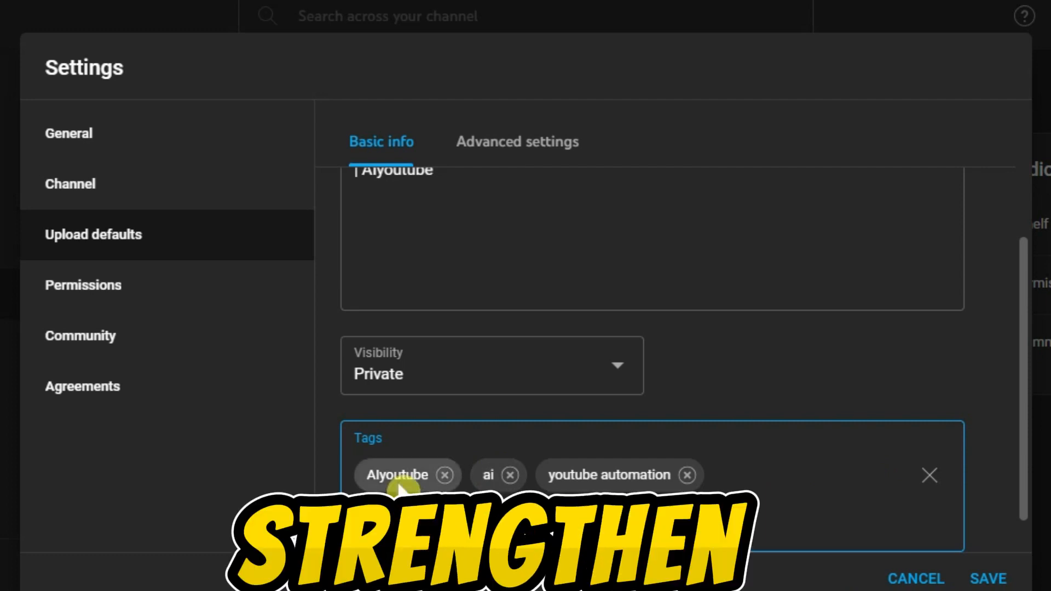
Step: Open the Permissions section of the channel settings
click(144, 292)
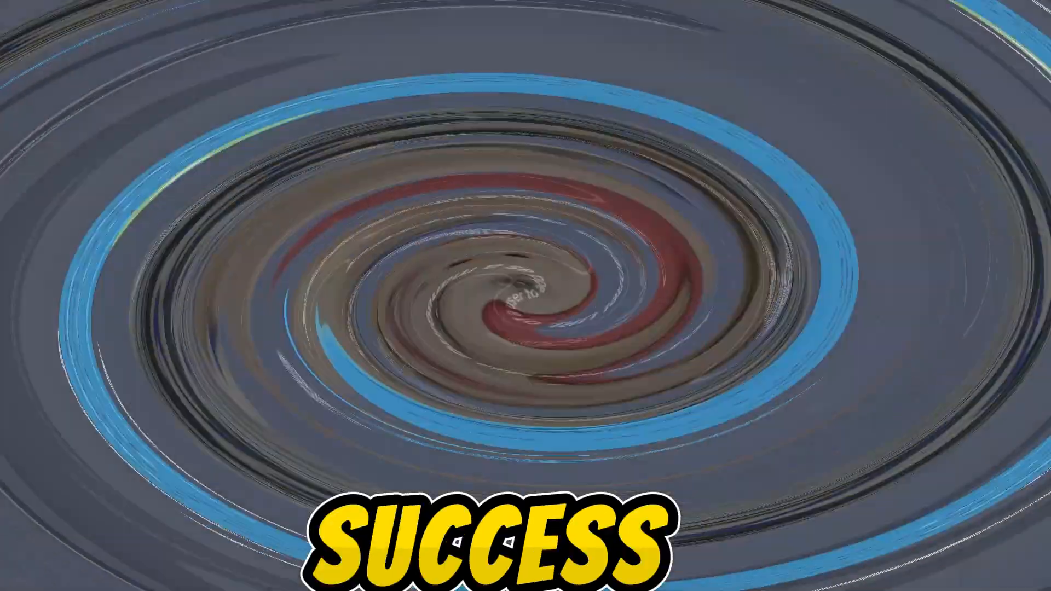